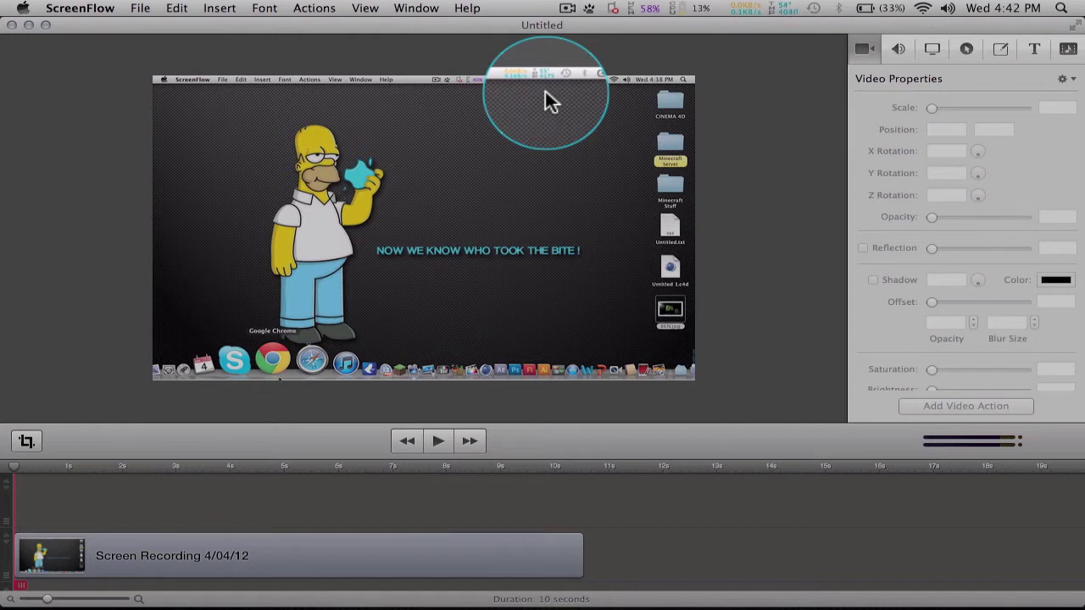
Start a movie export from the File menu and name it 'test' on the Desktop.
mouse_move(523, 597)
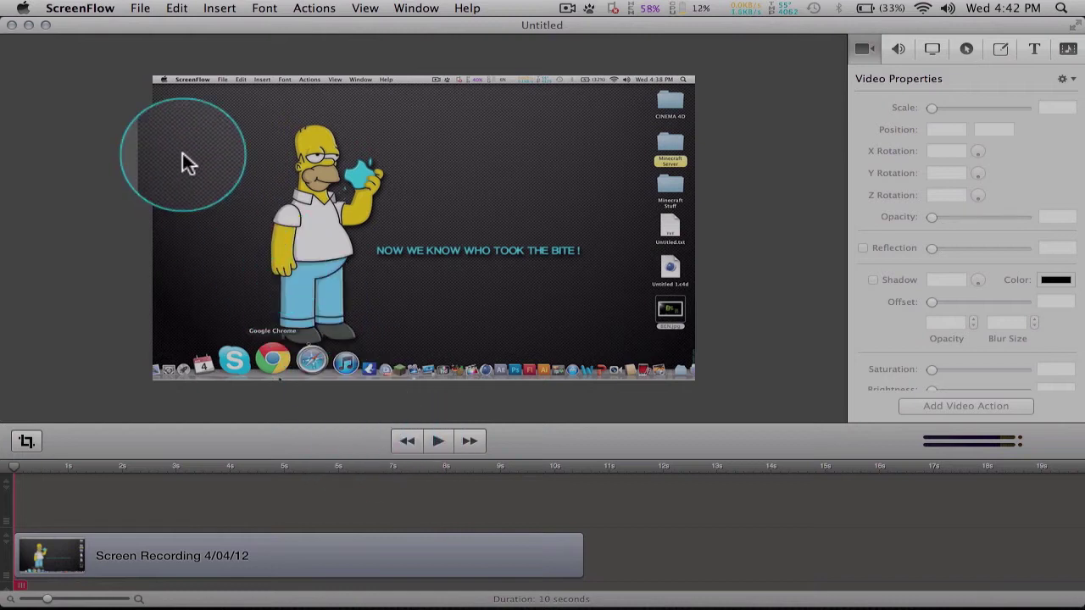
click(141, 11)
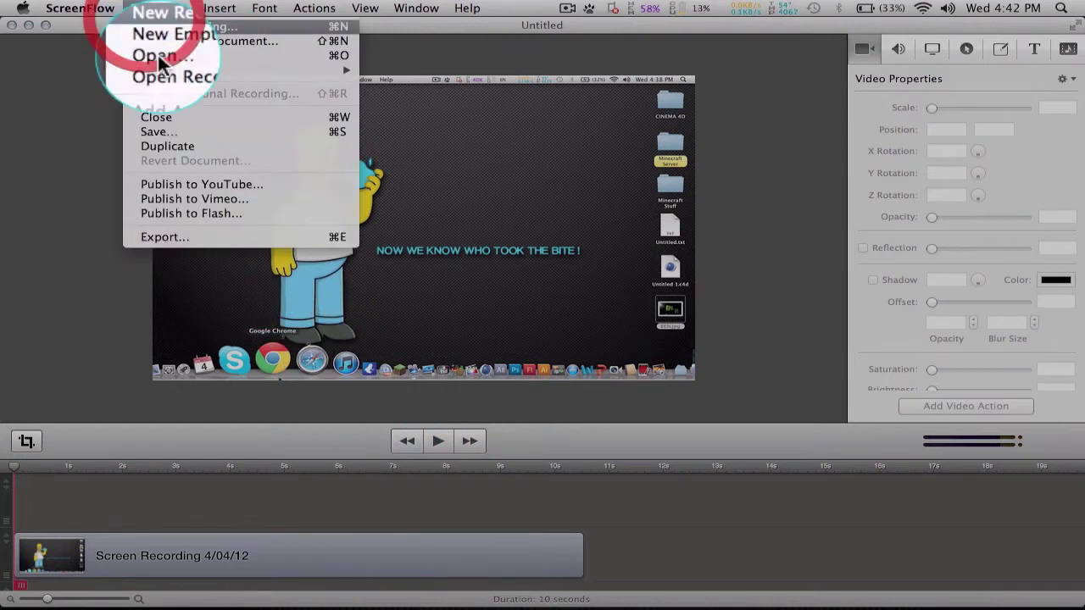
click(181, 237)
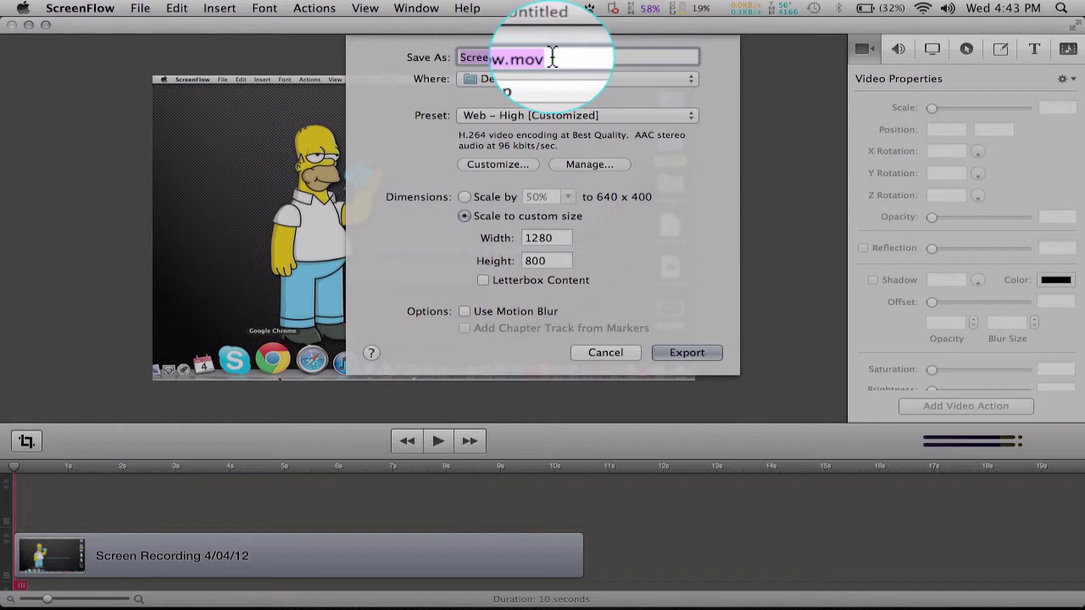
text(test)
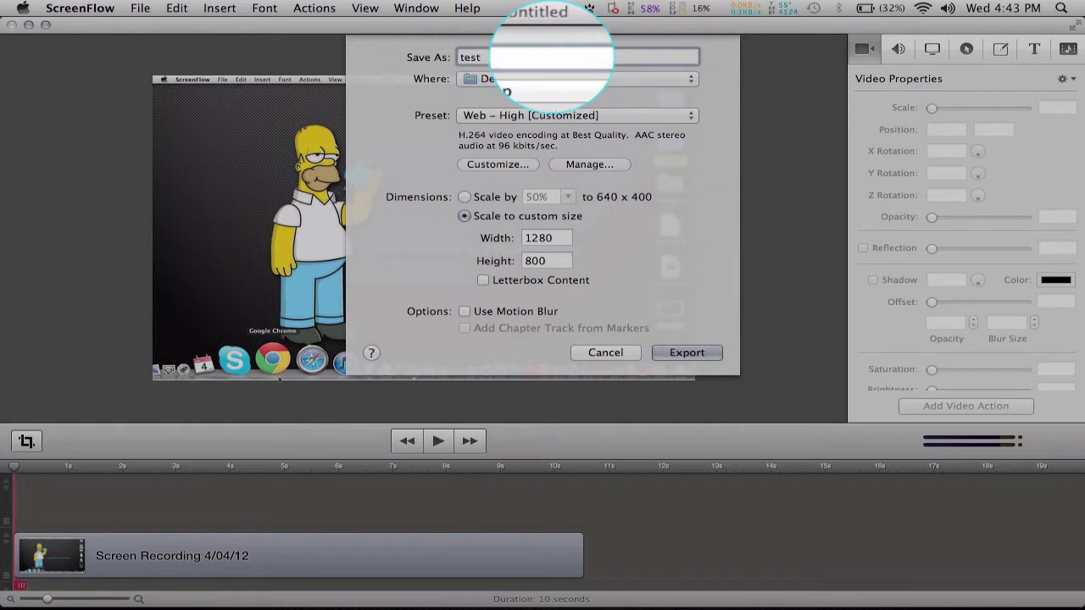
Choose the Web – High preset and switch the output to a custom 1280 x 800 size.
click(529, 115)
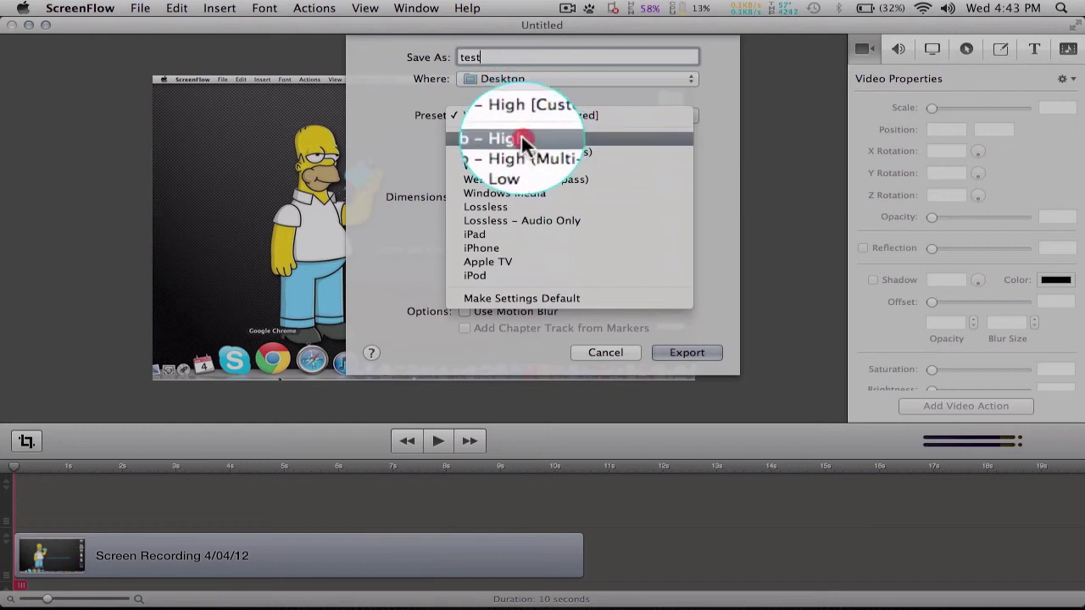
click(521, 138)
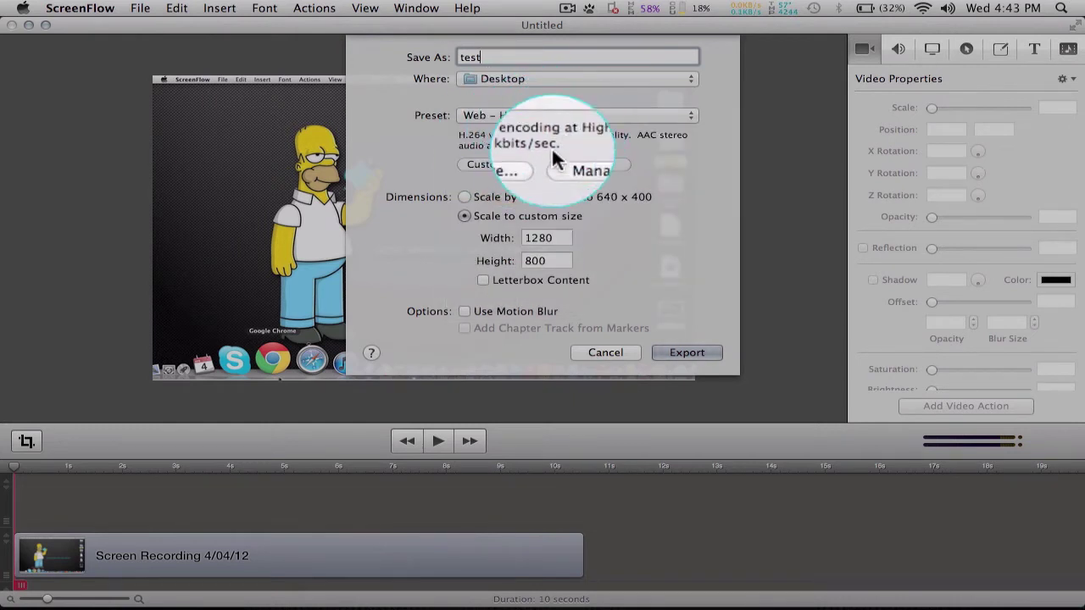
click(464, 196)
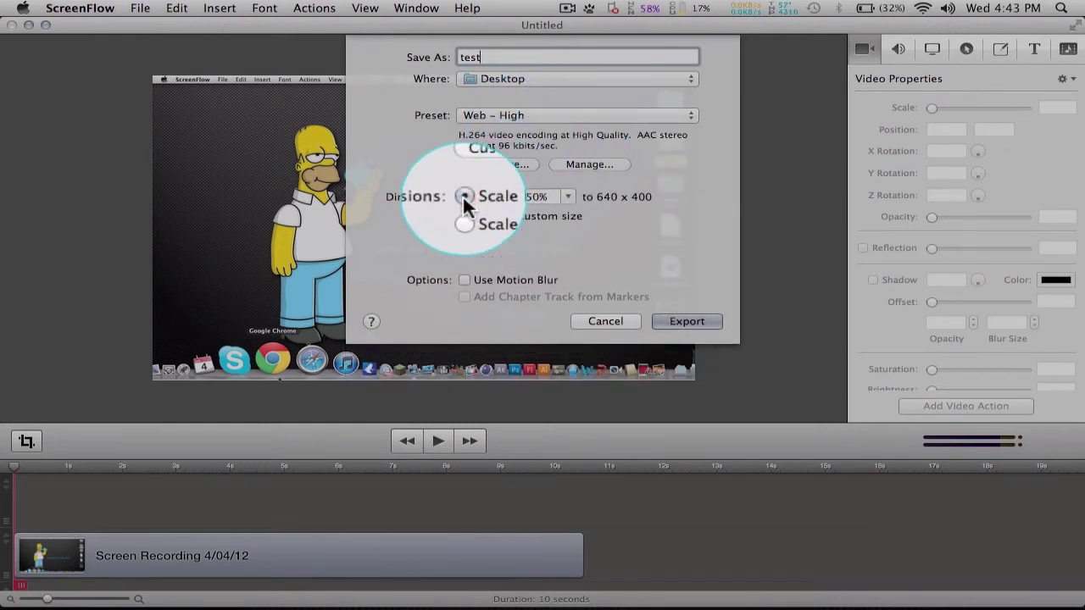
click(598, 196)
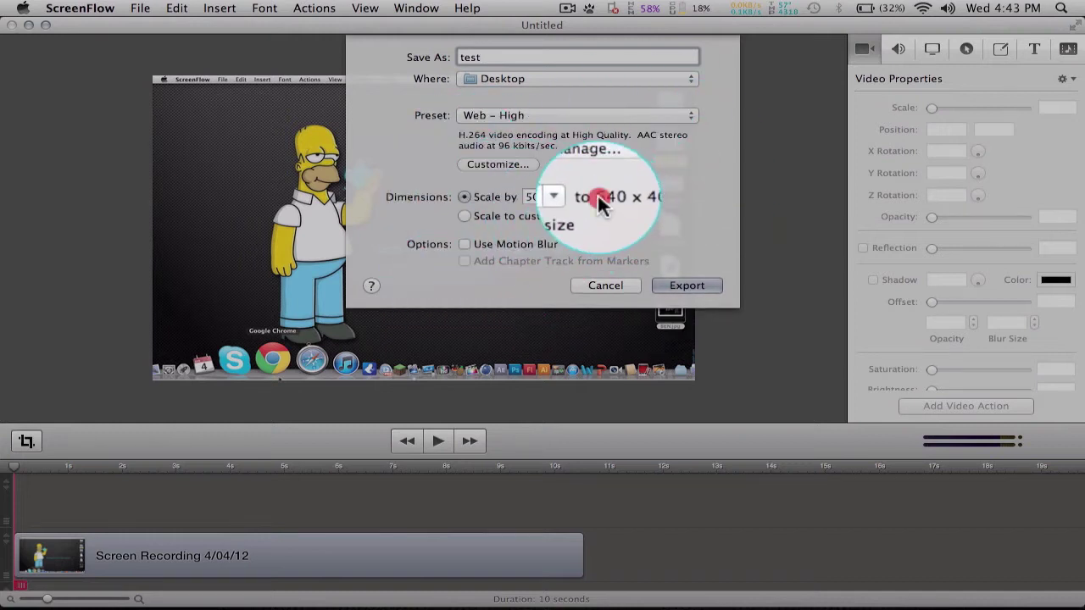
click(465, 216)
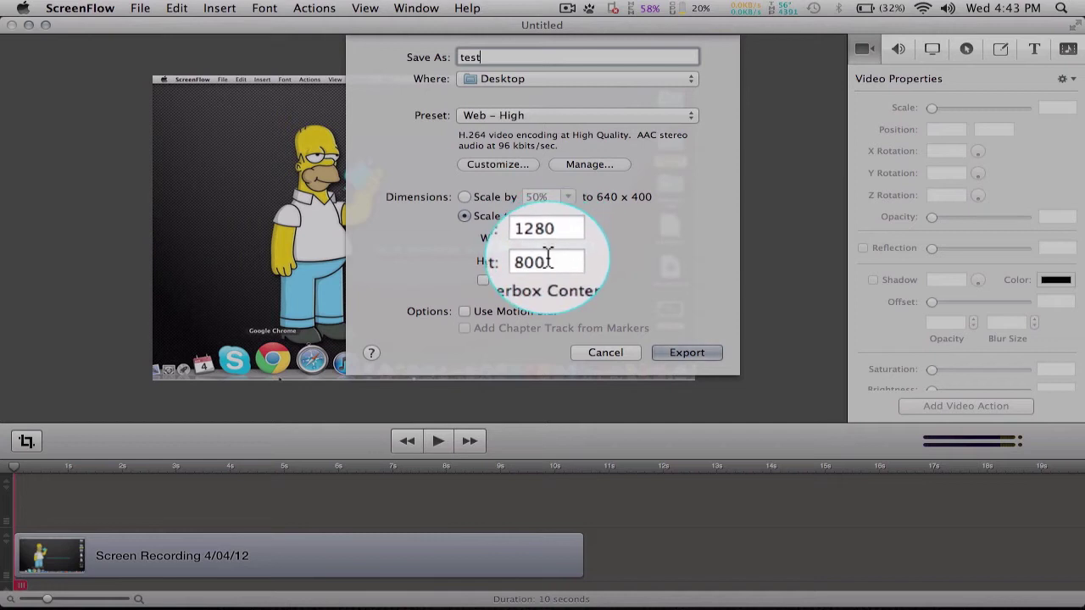
Set the custom output size to 1280 x 720, leaving Letterbox Content unchecked.
double_click(548, 254)
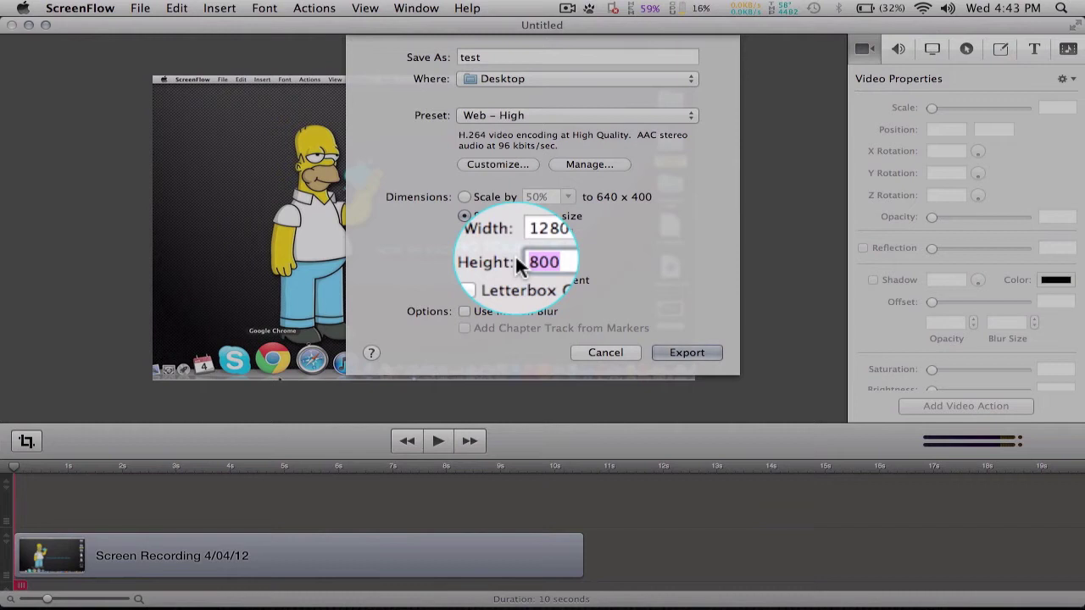
text(73)
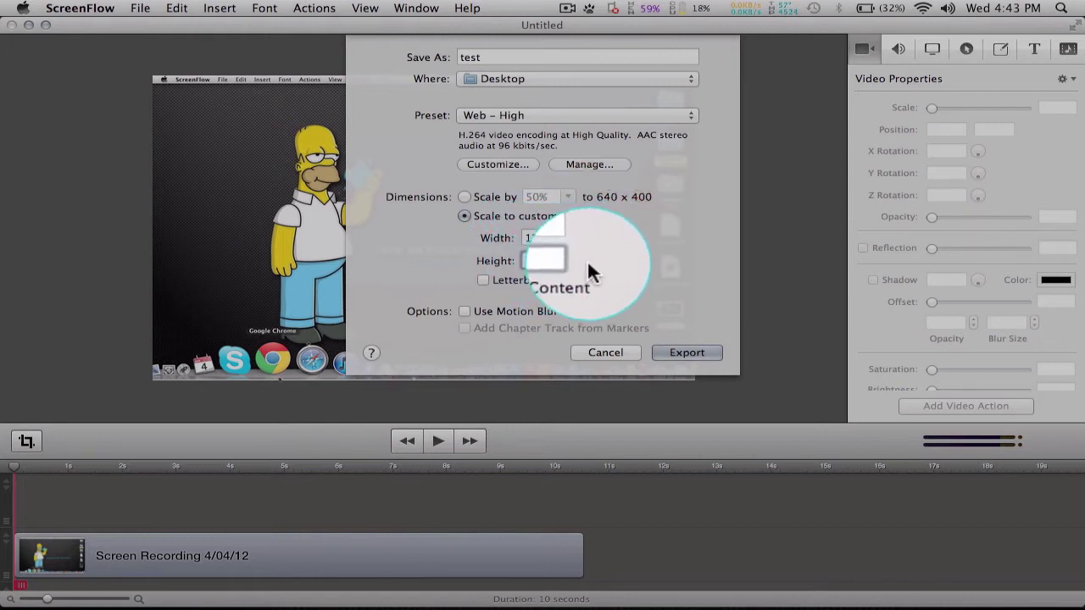
click(533, 286)
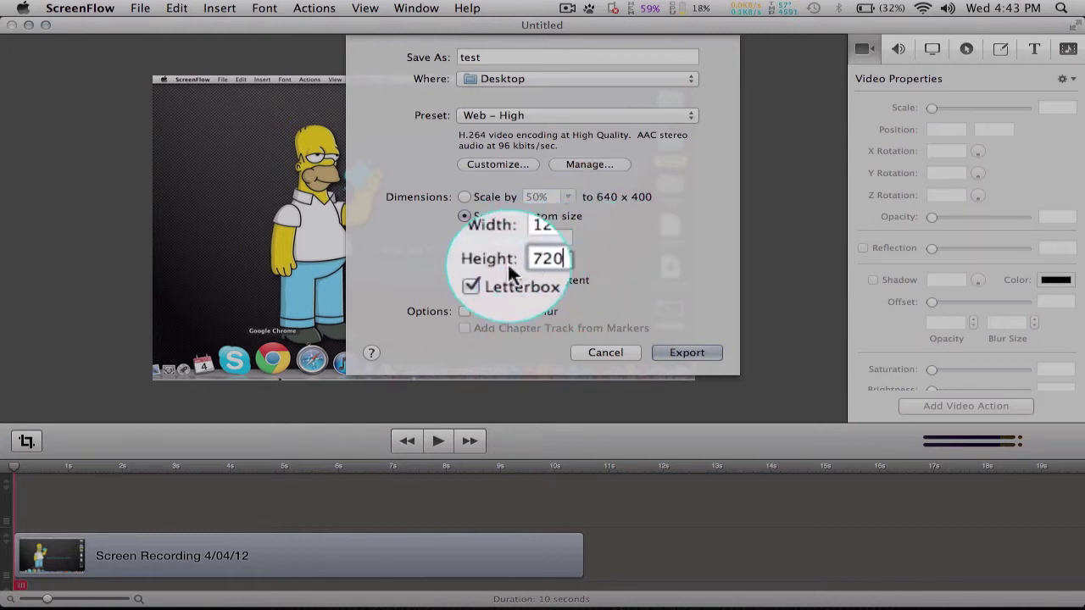
click(482, 281)
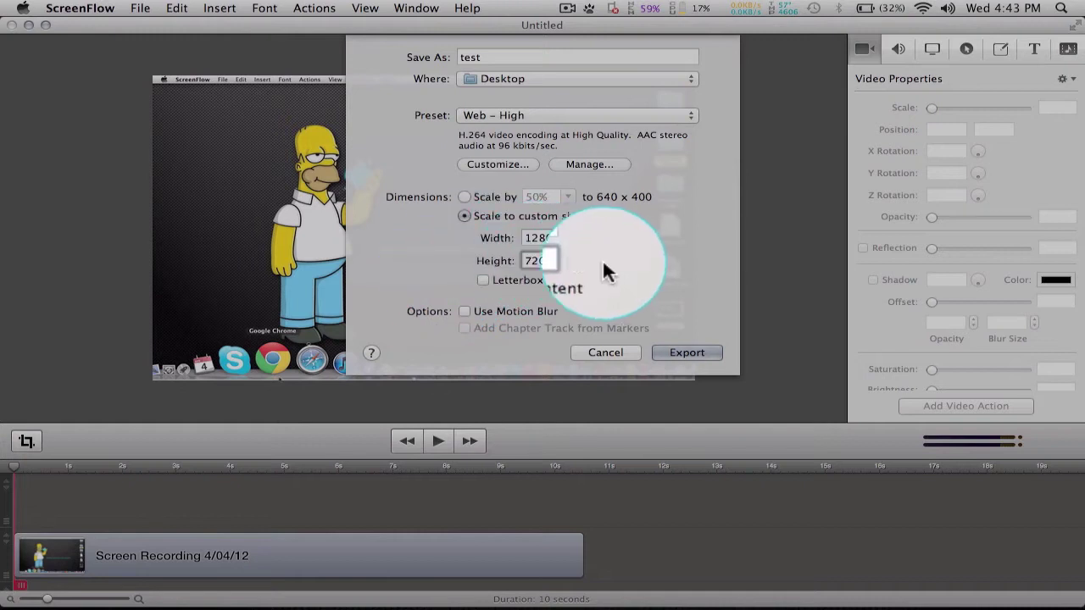
click(551, 240)
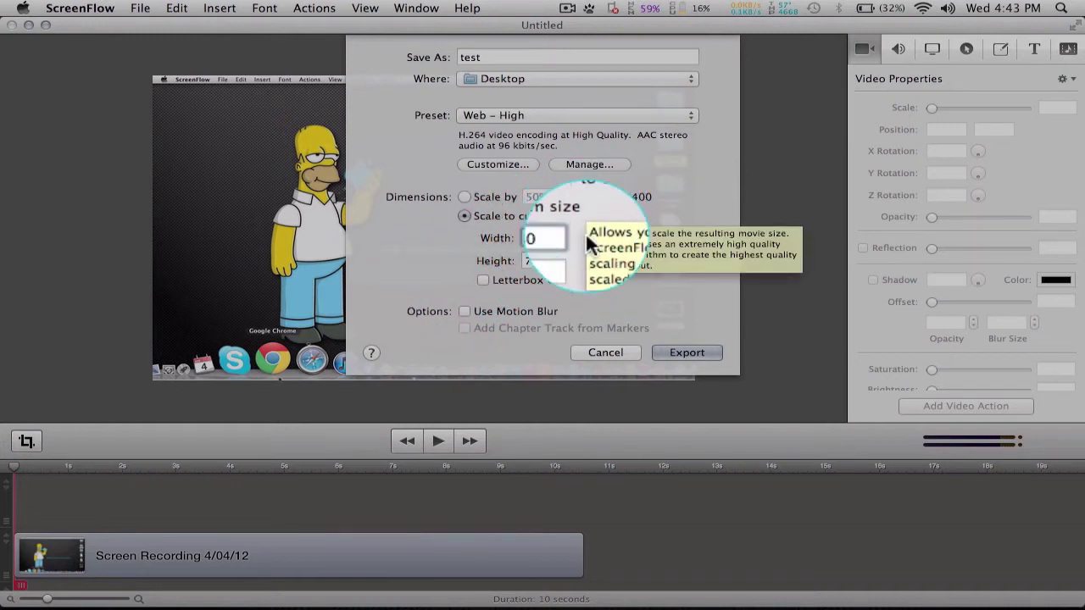
click(585, 229)
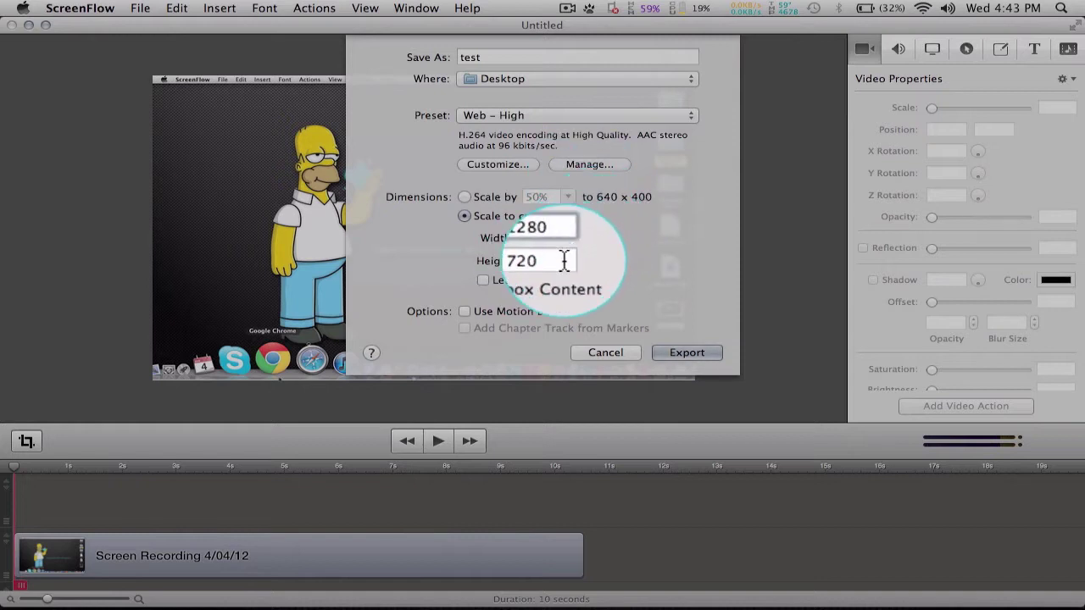
click(482, 279)
click(482, 279)
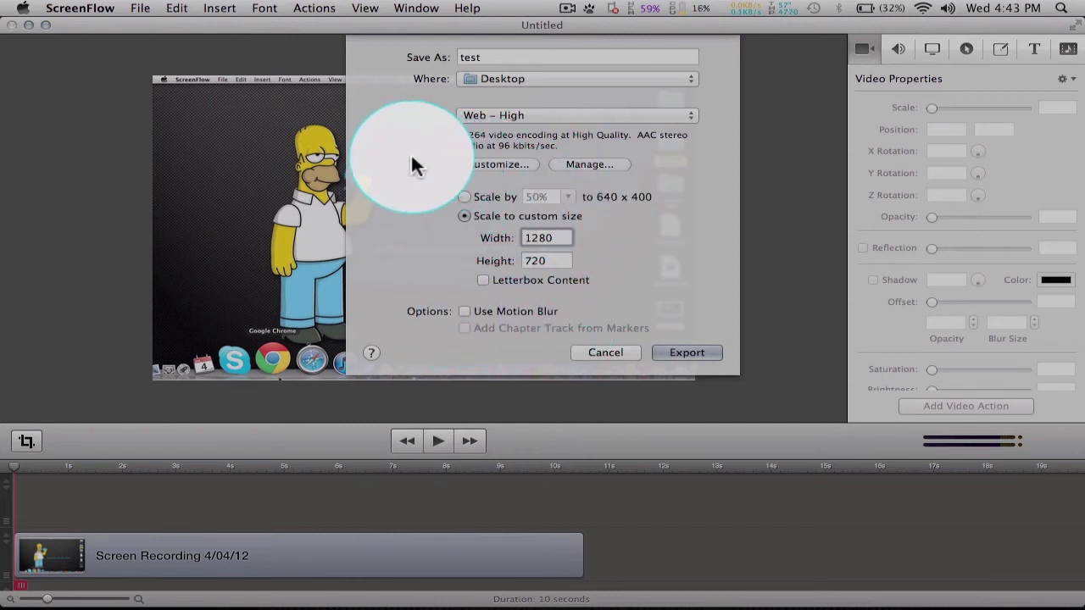
Customize the preset's H.264 compression to 29.97 fps with quality raised to Best.
click(515, 165)
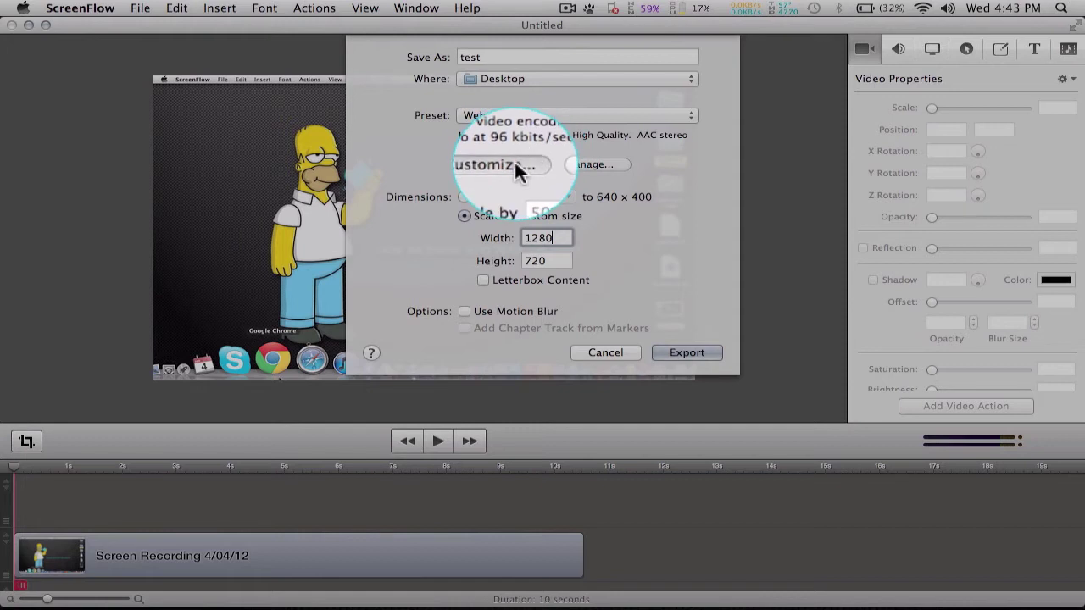
click(464, 117)
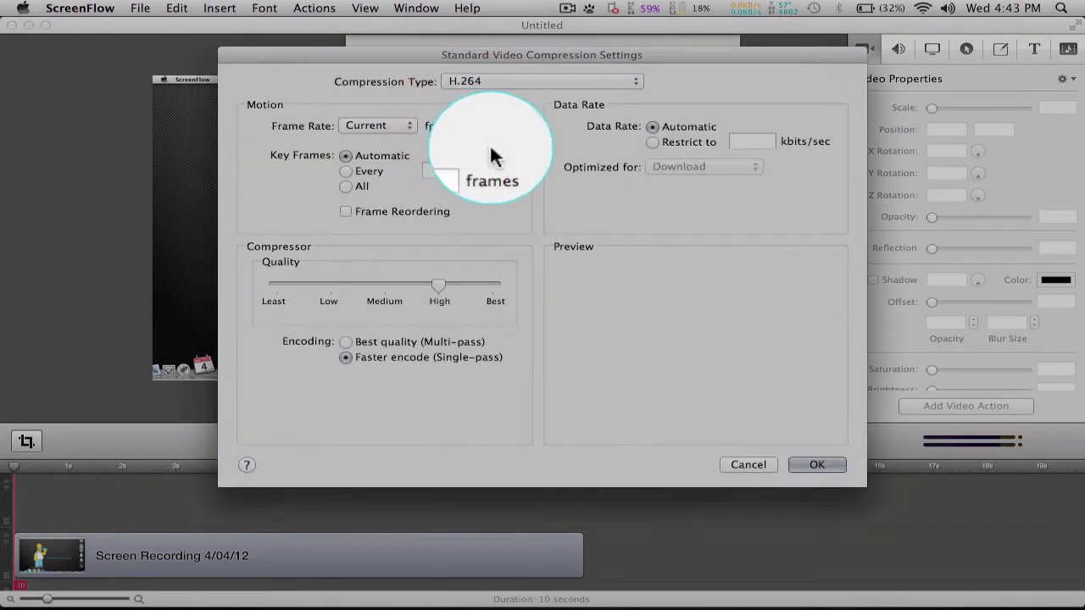
click(408, 126)
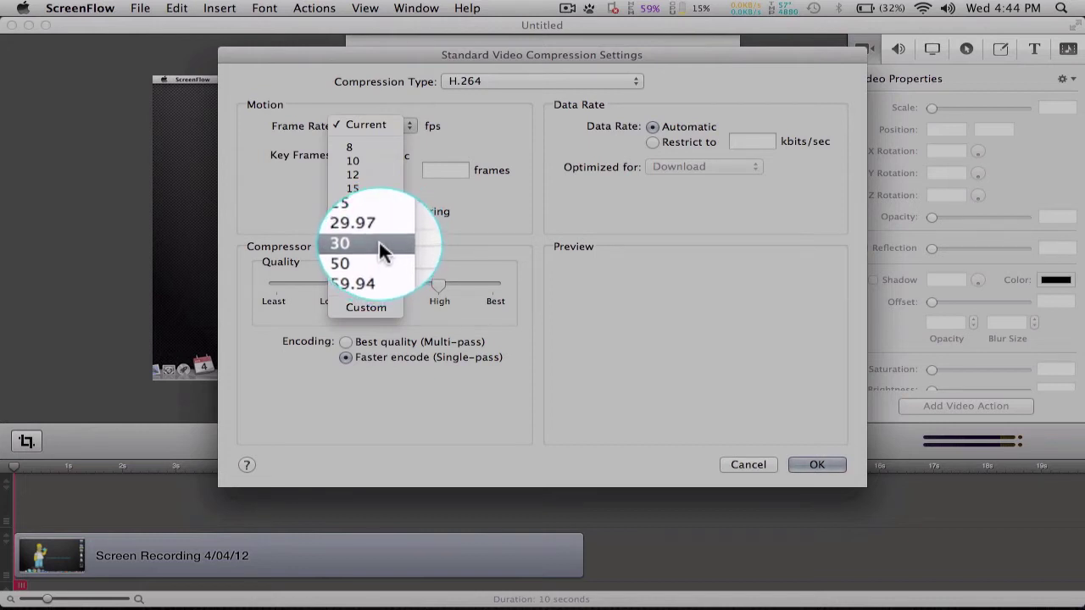
click(377, 229)
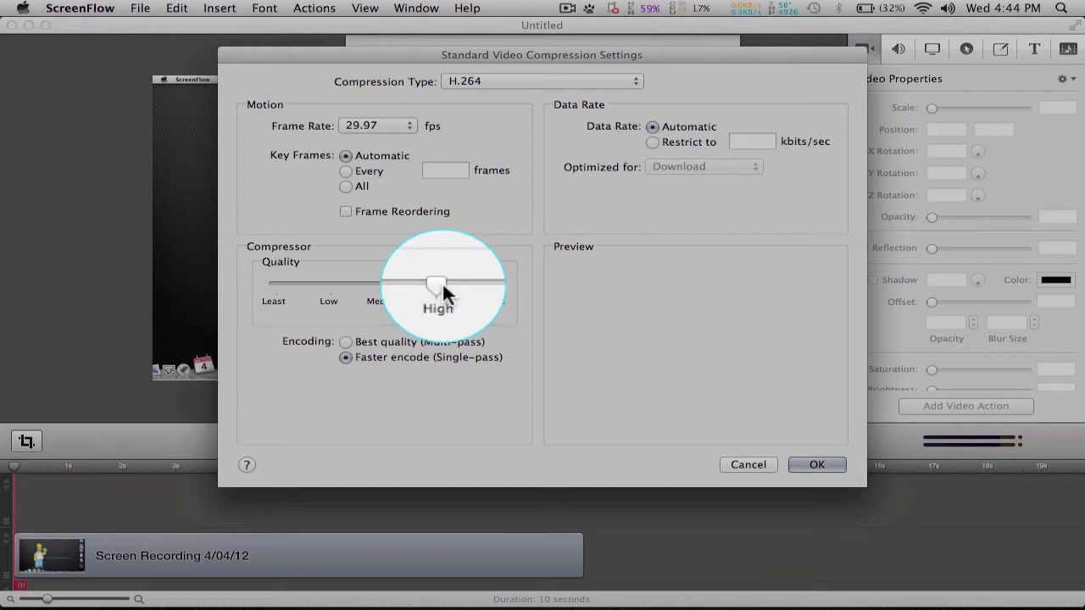
drag(441, 283, 539, 294)
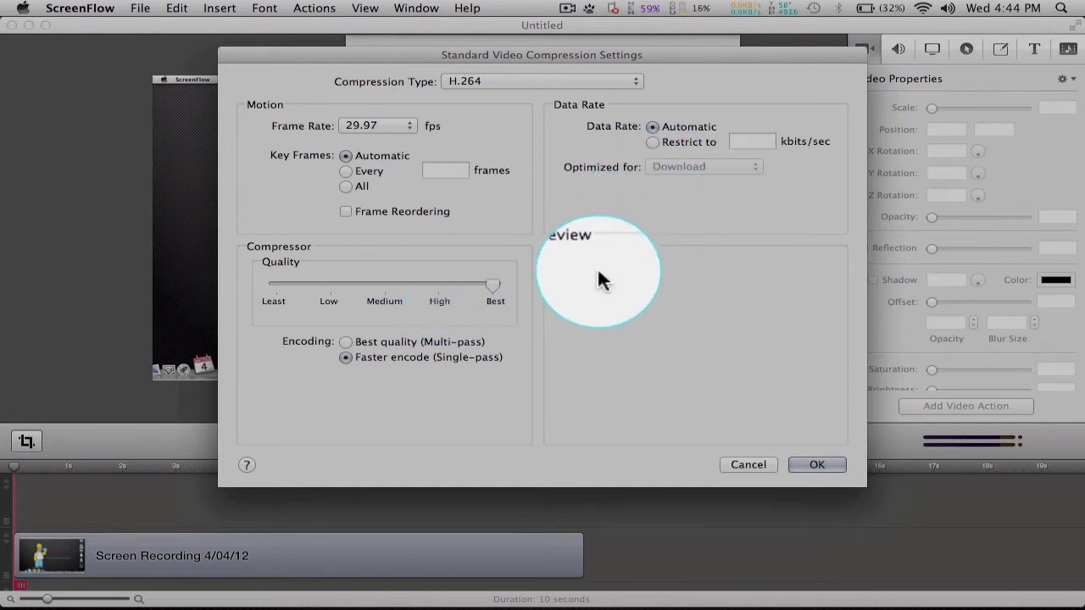
Confirm the compression and movie settings, then cancel the export without saving.
click(819, 464)
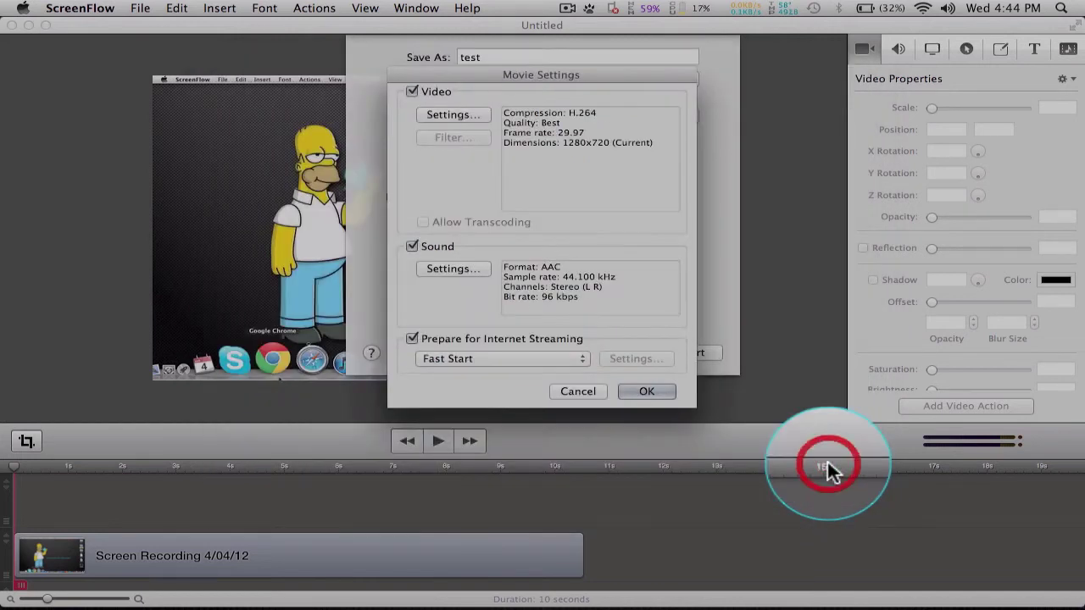
click(636, 391)
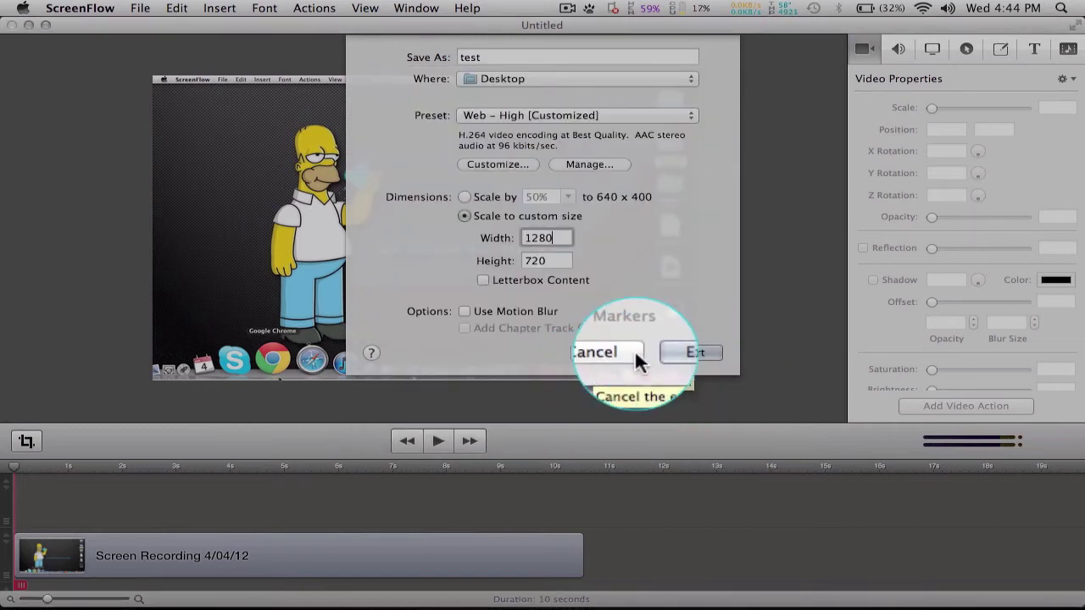
click(611, 351)
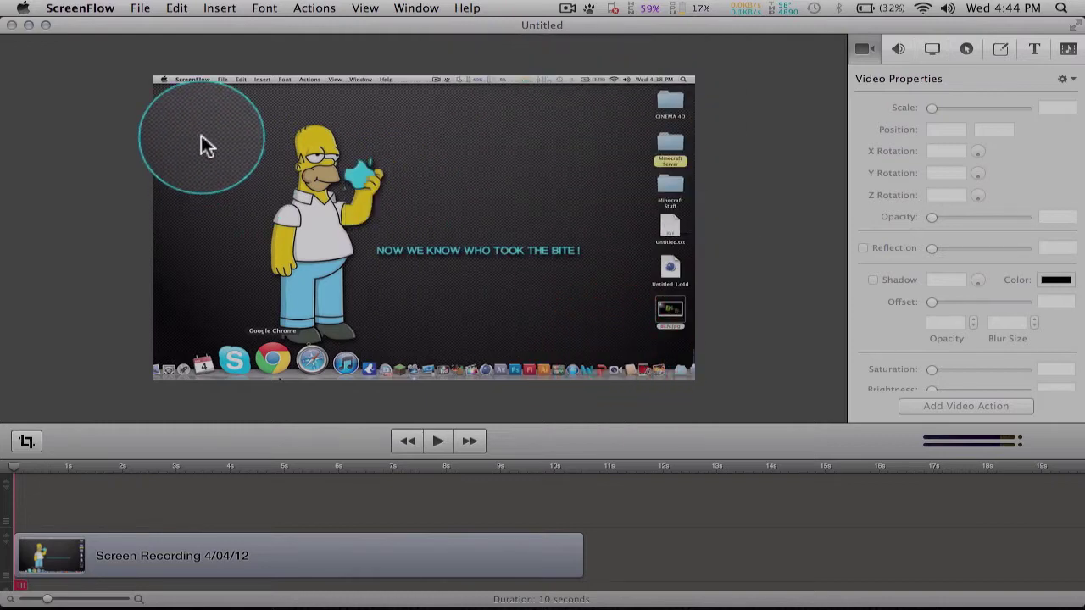
Play the exported ScreenFlow.mov from the desktop in QuickTime Player, then close it.
click(37, 35)
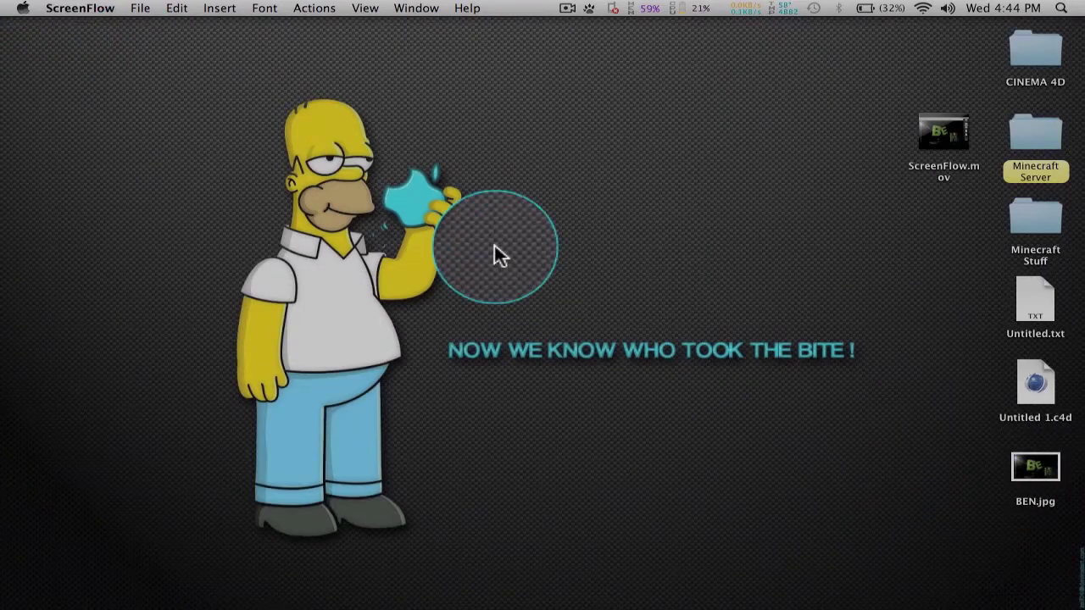
double_click(942, 166)
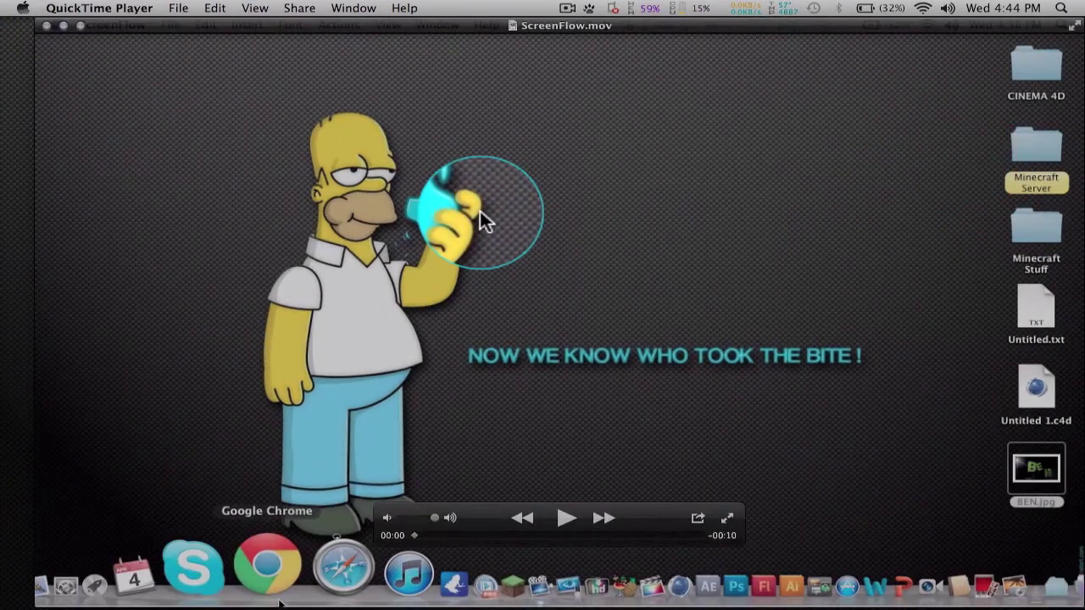
click(570, 523)
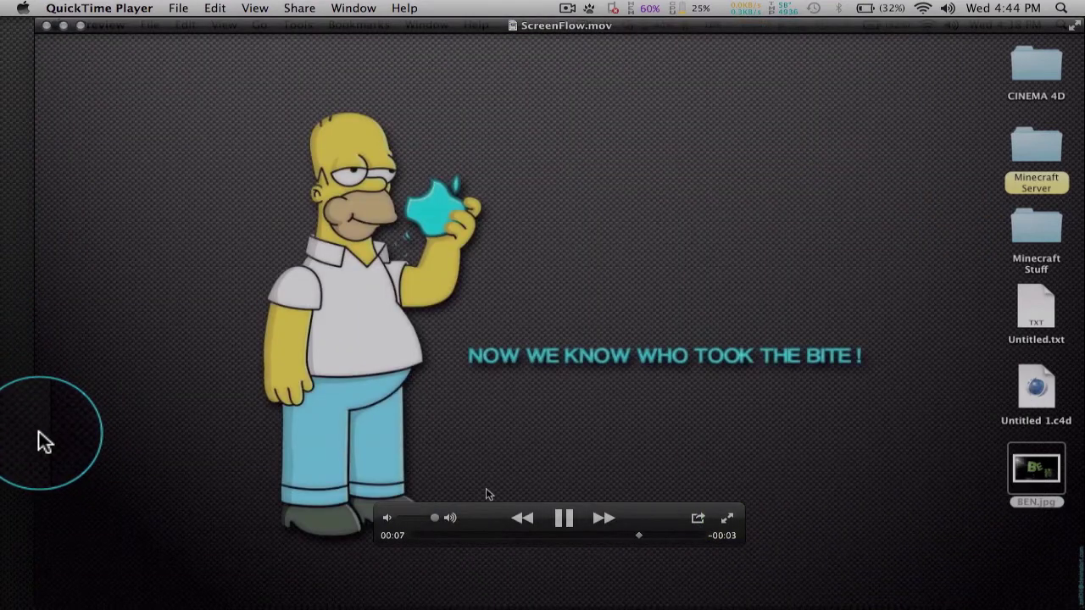
click(64, 38)
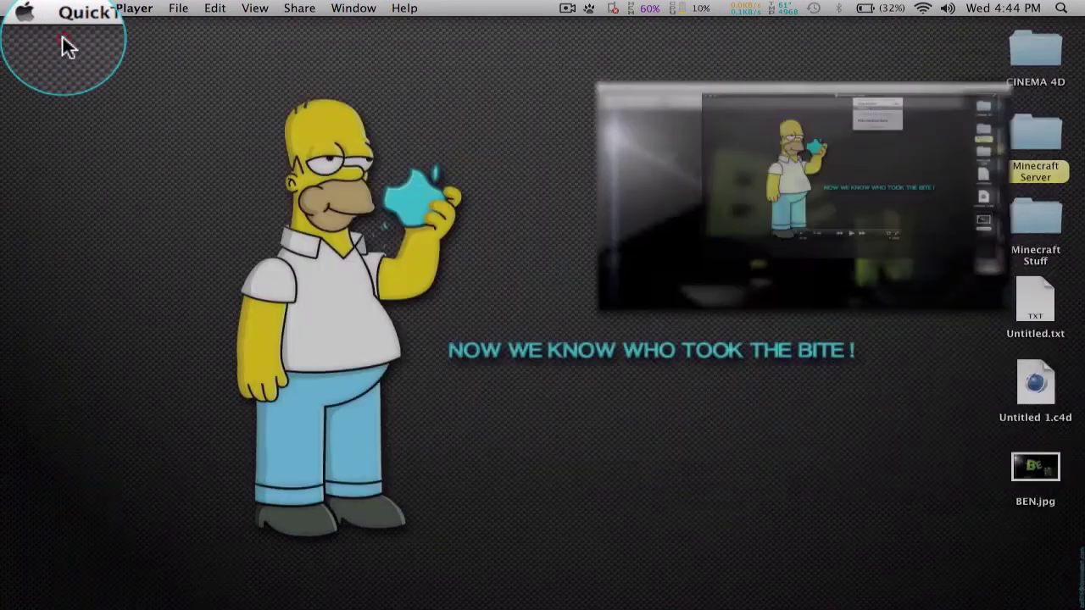
click(449, 281)
Launch Final Cut Pro from the Dock and preview a frame partway into the project.
mouse_move(457, 602)
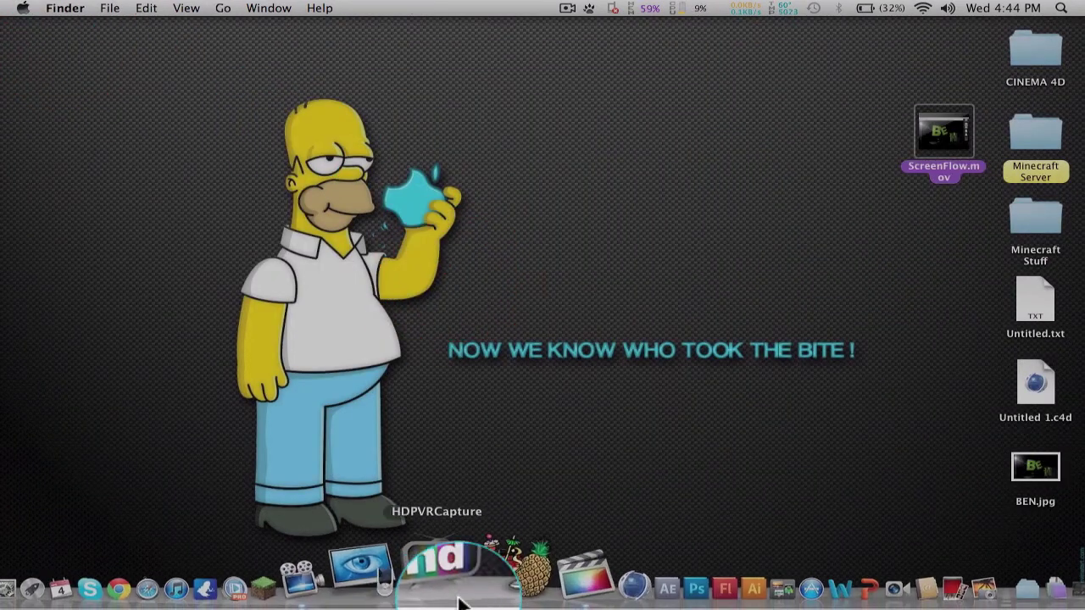
click(509, 584)
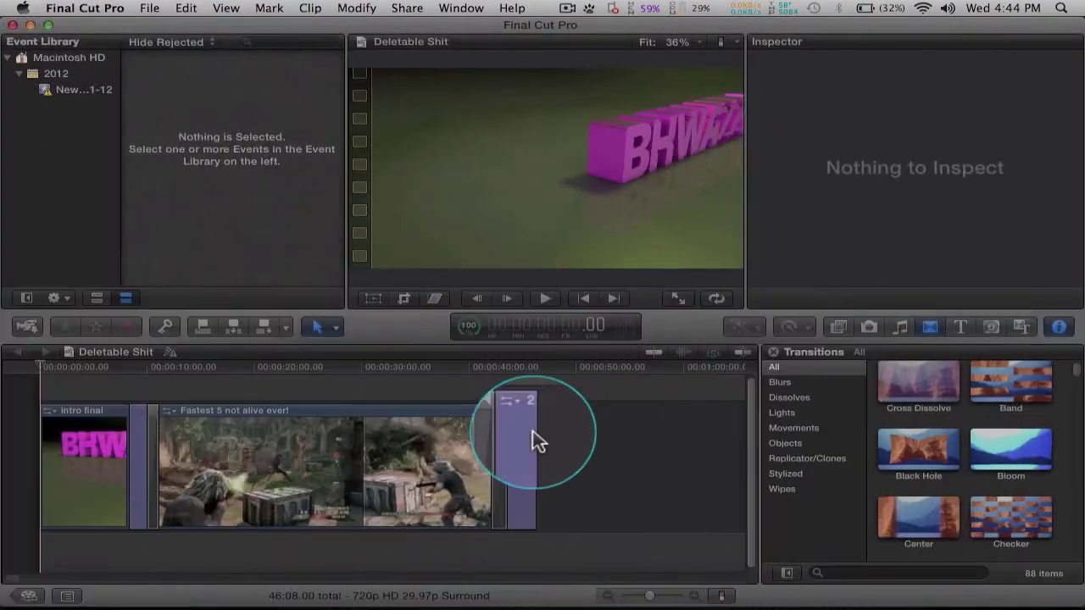
drag(65, 373, 20, 375)
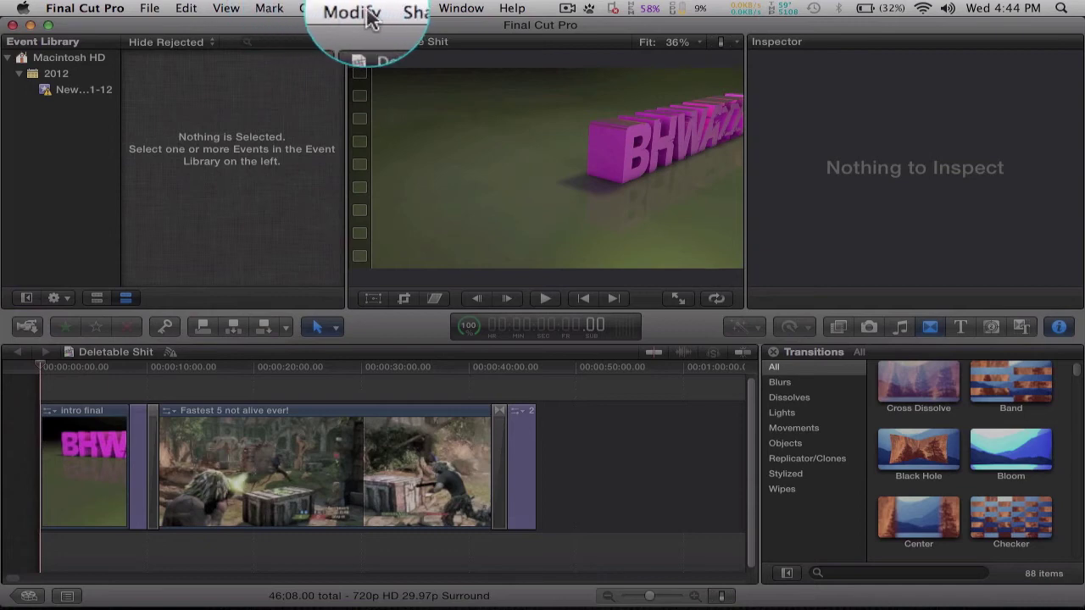
Set up a QuickTime movie export of the project with H.264 as the format.
click(407, 9)
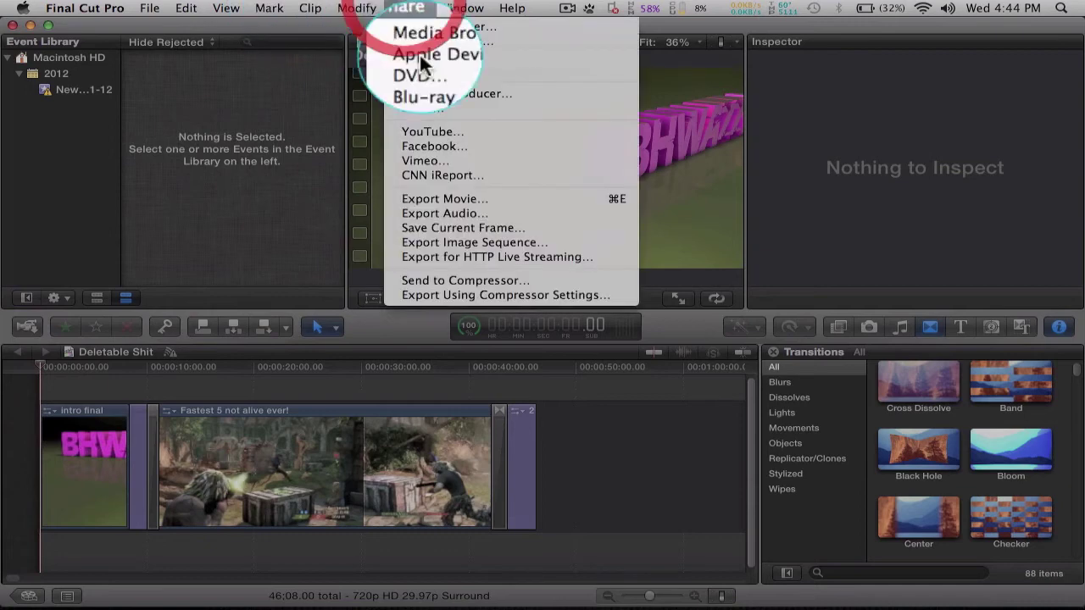
click(498, 200)
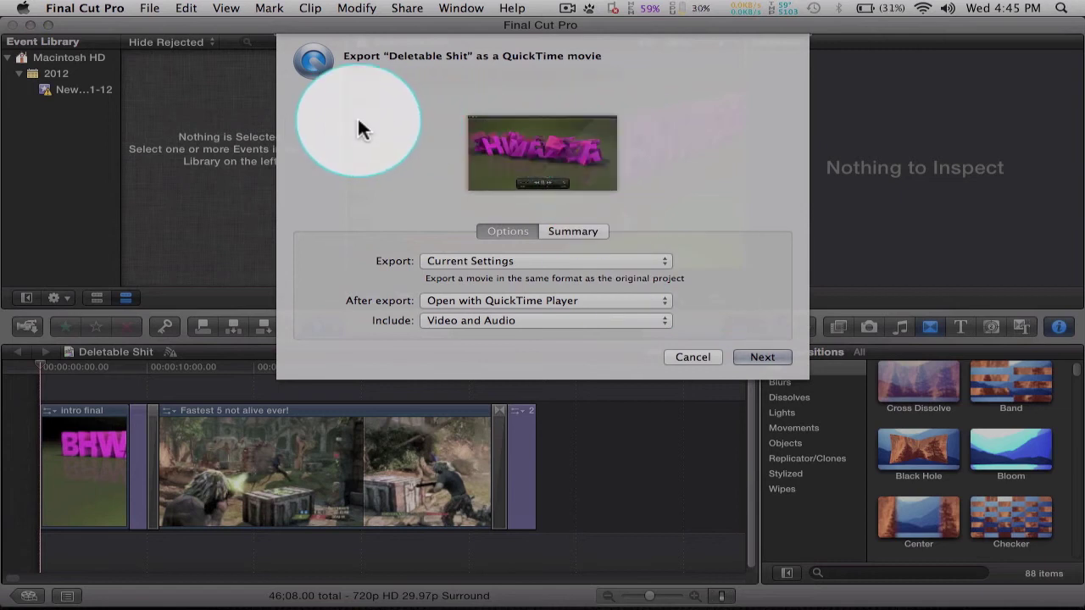
click(551, 263)
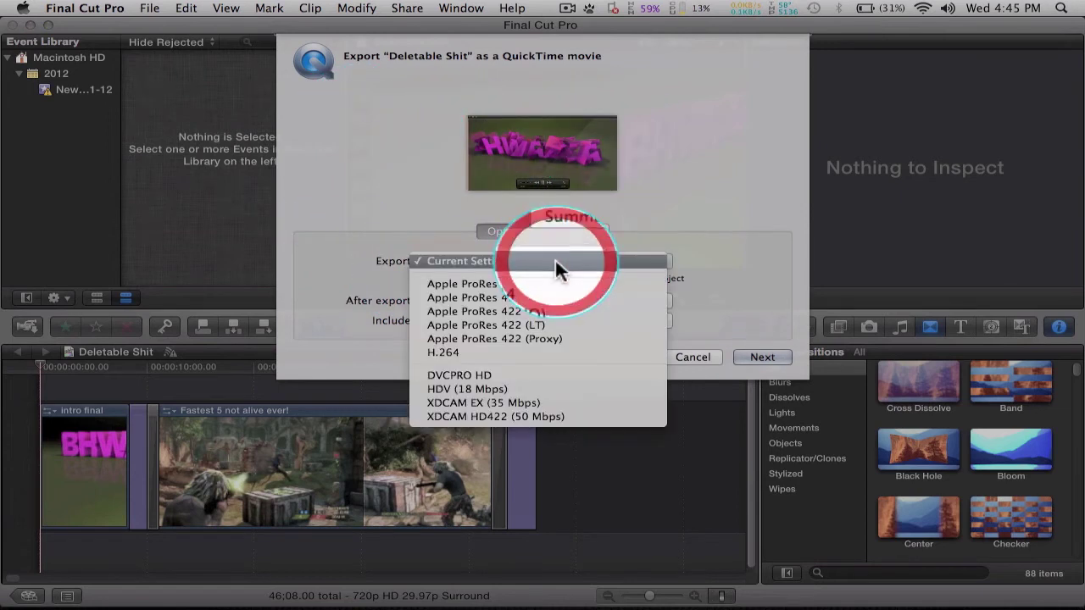
click(527, 351)
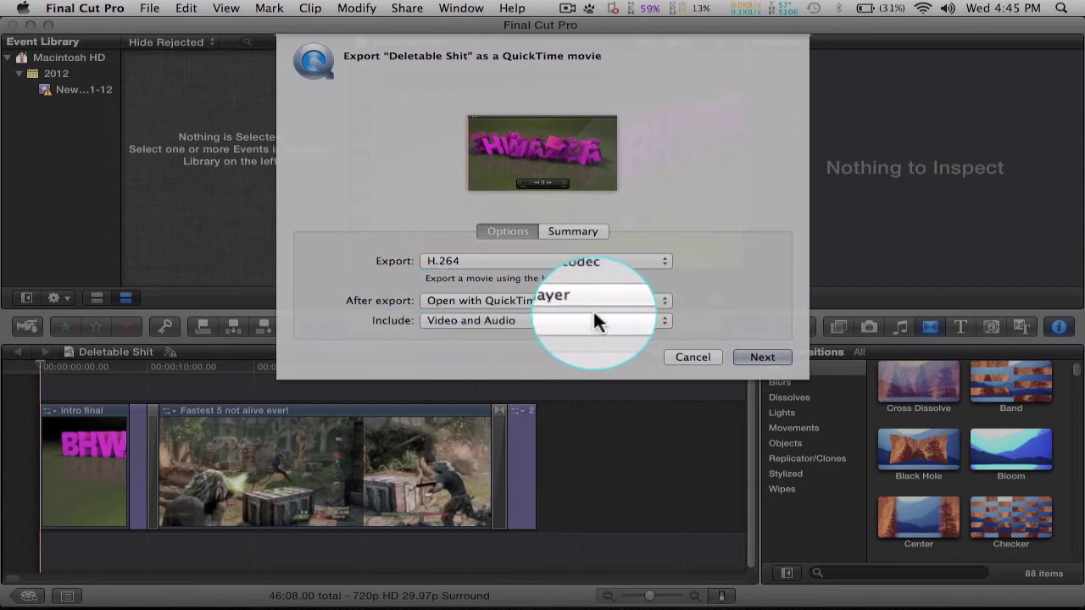
click(749, 355)
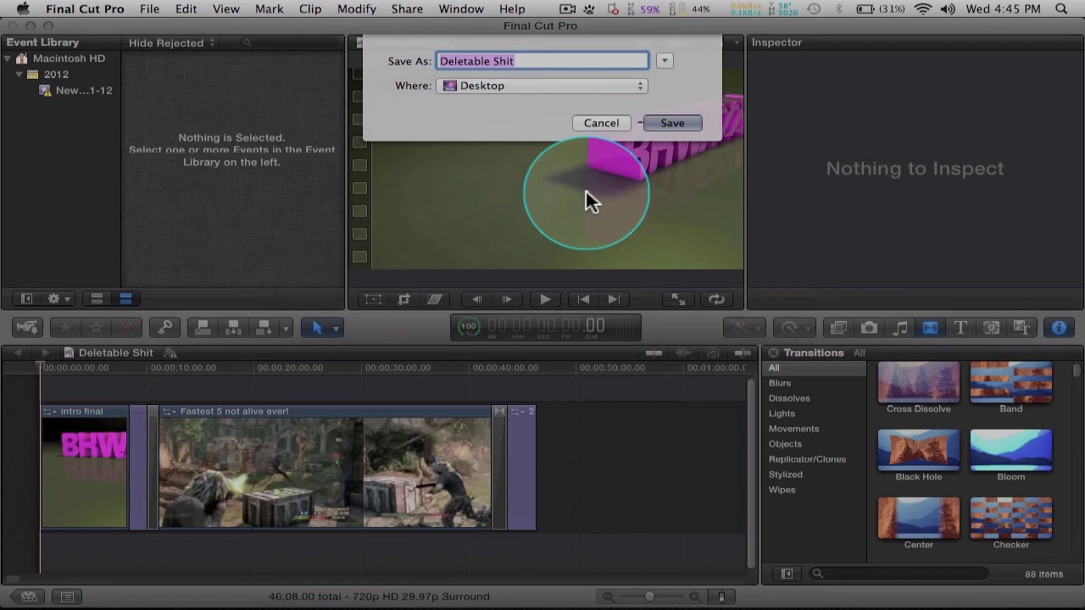
Begin exporting 'Deletable Shit.mov' to the Desktop, then stop it, delete the partial movie, and close the window.
key(Return)
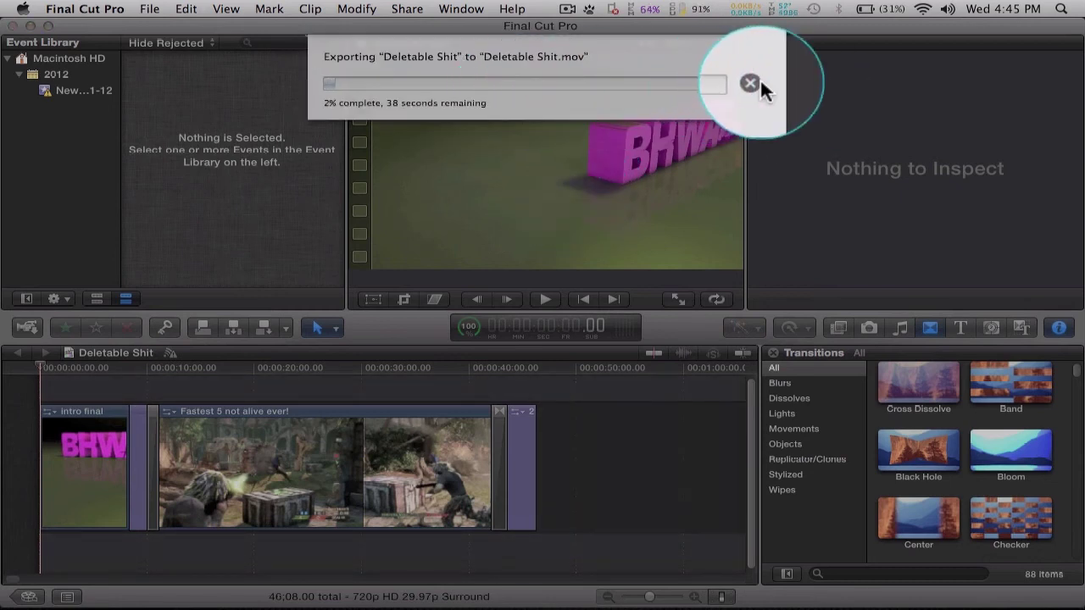
click(750, 83)
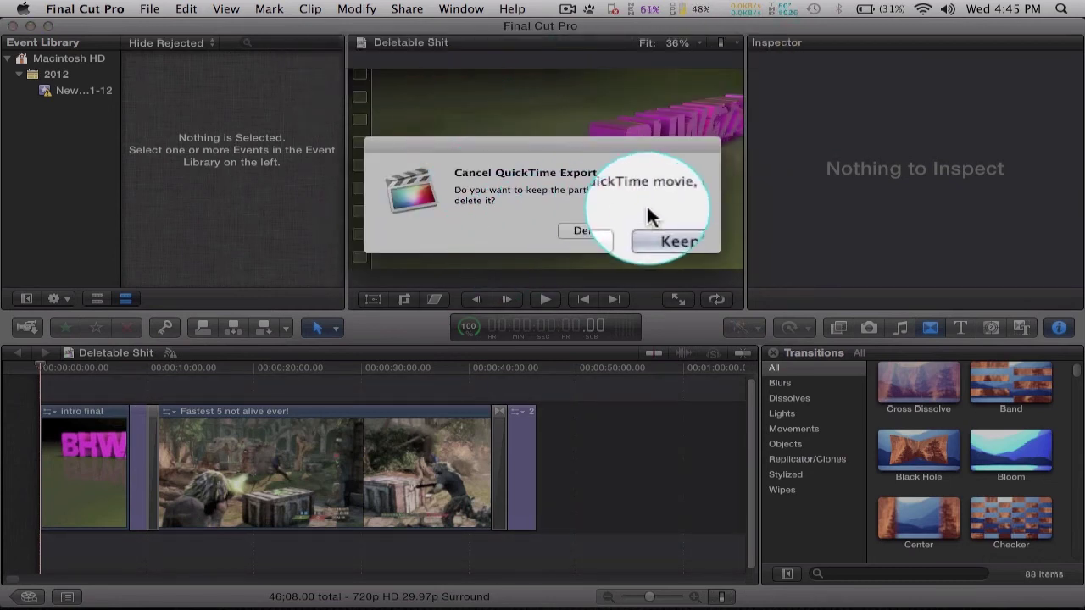
click(583, 233)
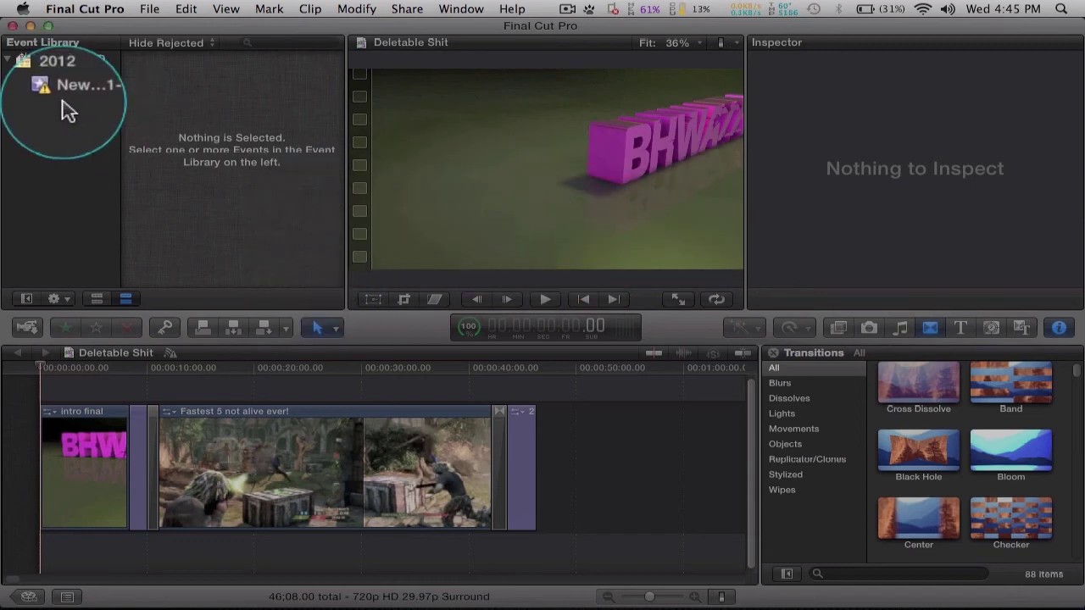
click(12, 25)
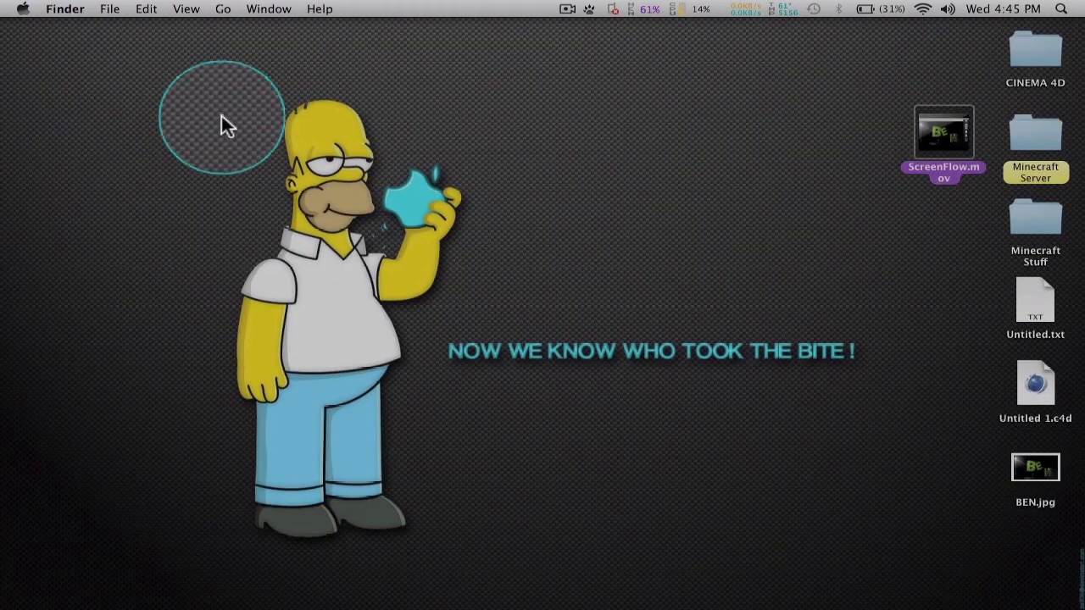
click(849, 257)
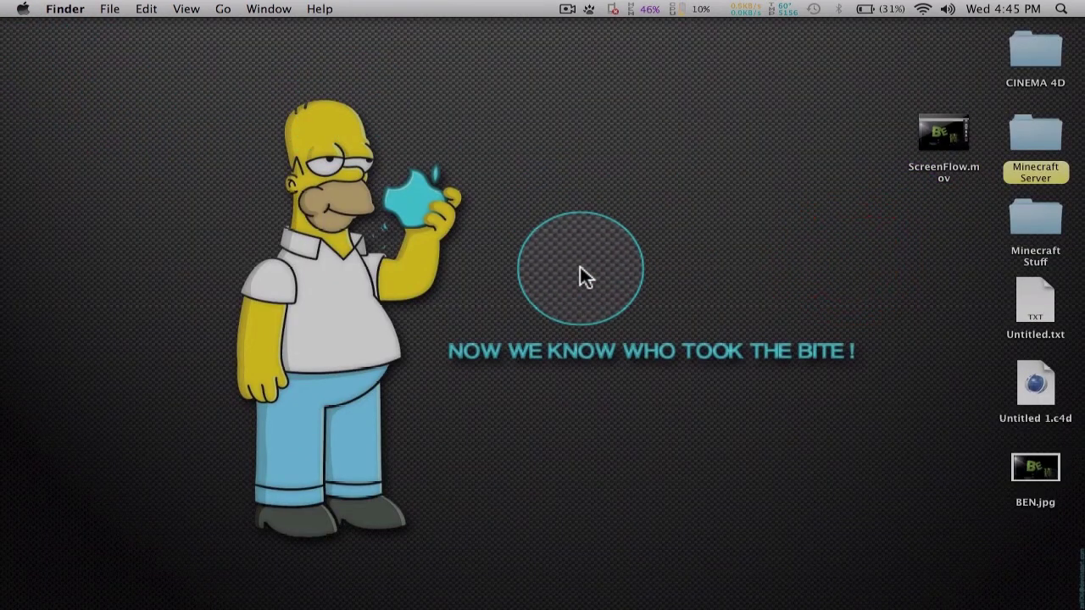